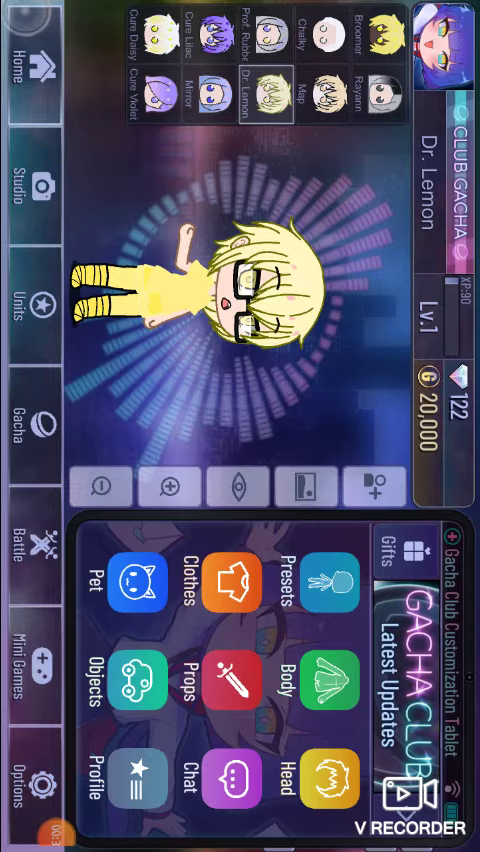
# Show Rayann instead of Dr. Lemon and open her body and pose settings
pyautogui.click(376, 92)
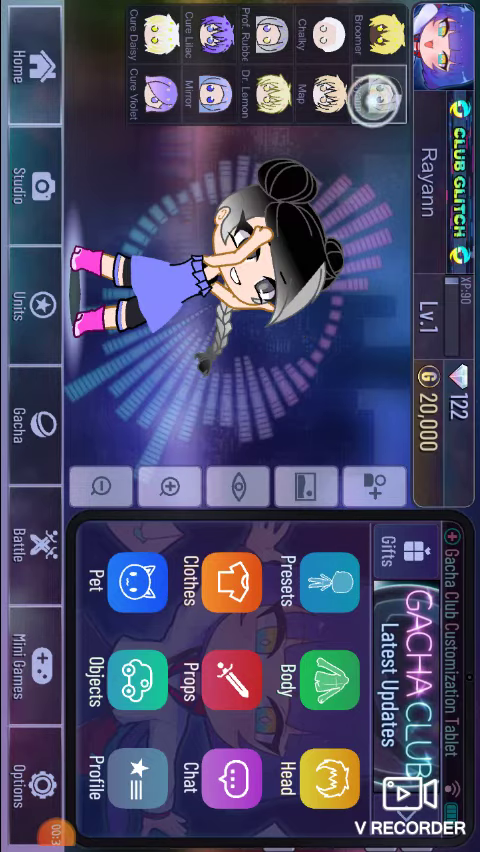
pyautogui.click(338, 601)
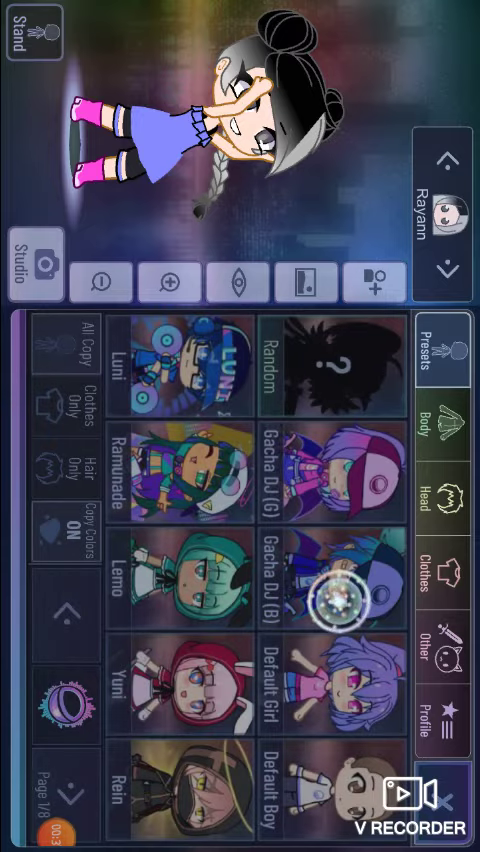
pyautogui.click(456, 404)
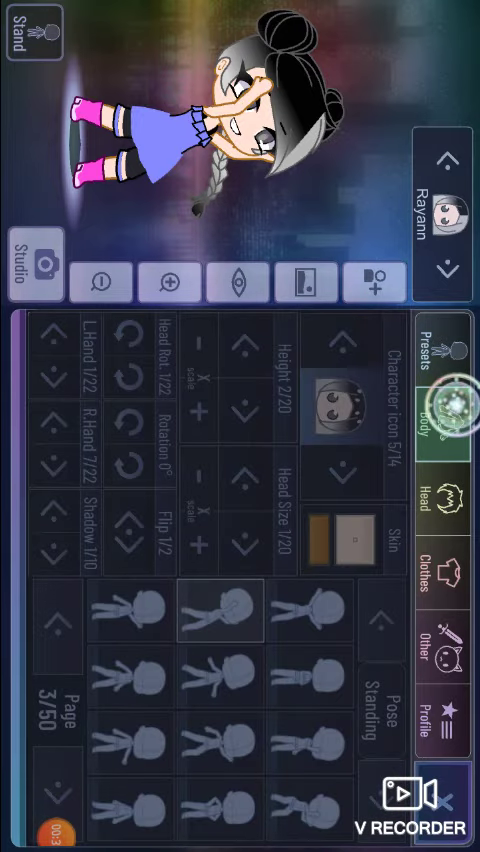
# Try a few different standing poses for Rayann, then view her profile page
pyautogui.click(301, 616)
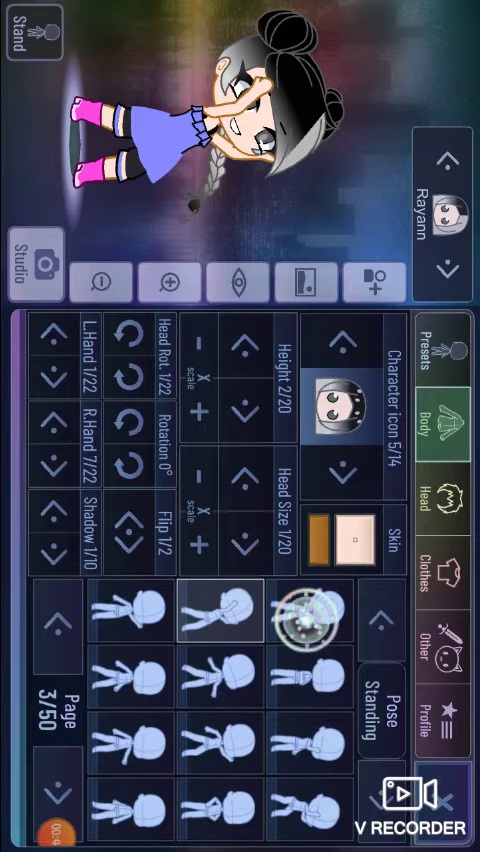
pyautogui.click(301, 616)
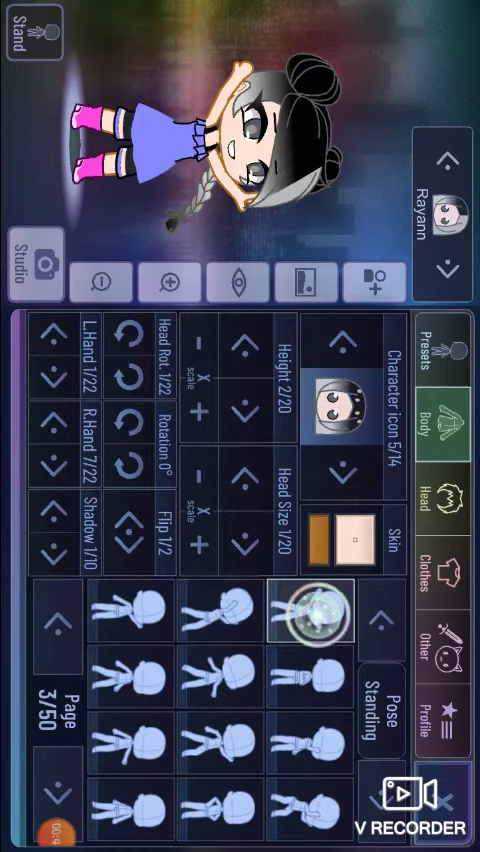
pyautogui.click(310, 690)
pyautogui.click(458, 712)
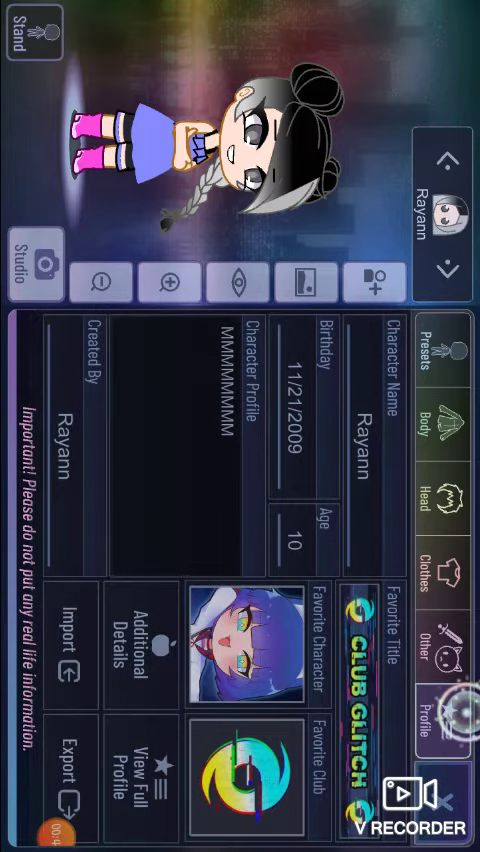
# Return to Body, then show the Head tab's Hair panel with front hair, buns and braid
pyautogui.click(443, 428)
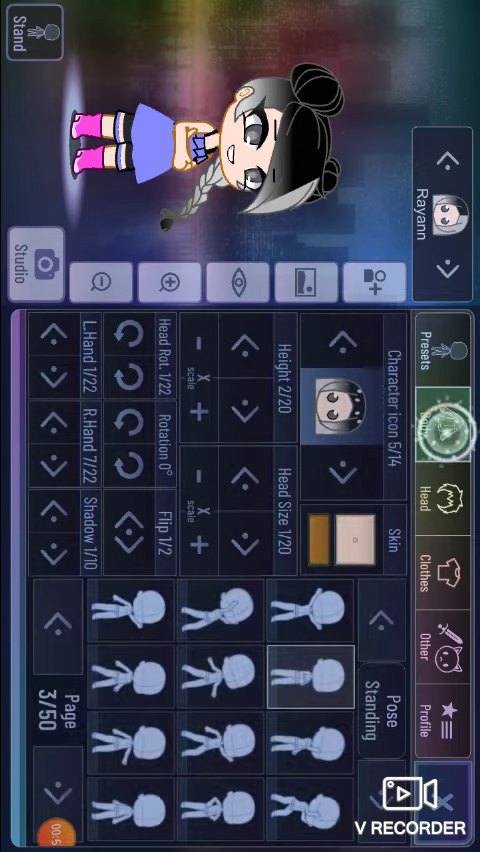
pyautogui.click(428, 472)
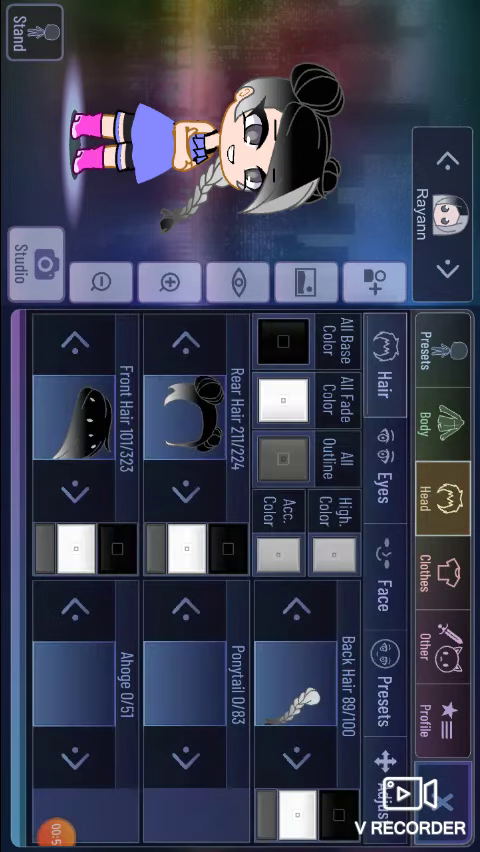
# Review the All Base hair colours: main, sub and outline
pyautogui.click(281, 338)
pyautogui.click(181, 830)
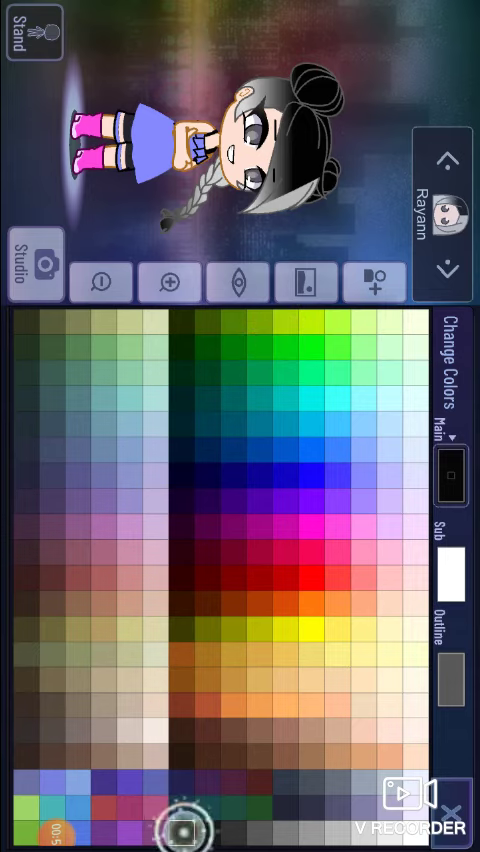
pyautogui.click(452, 571)
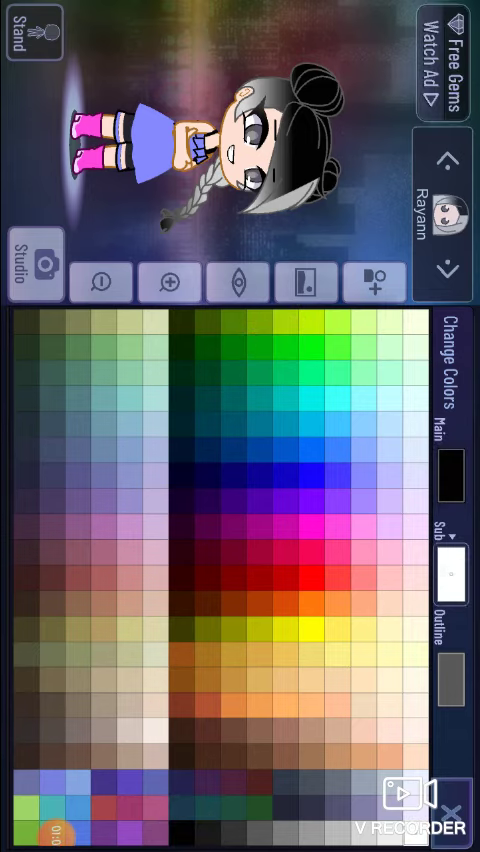
pyautogui.click(452, 684)
pyautogui.click(450, 805)
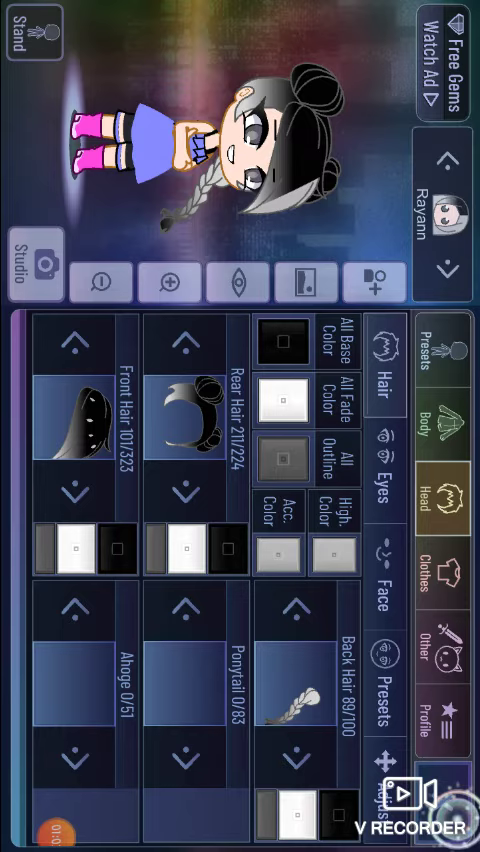
# Check Rayann's eye colour palette, then bring up her face feature settings
pyautogui.click(385, 468)
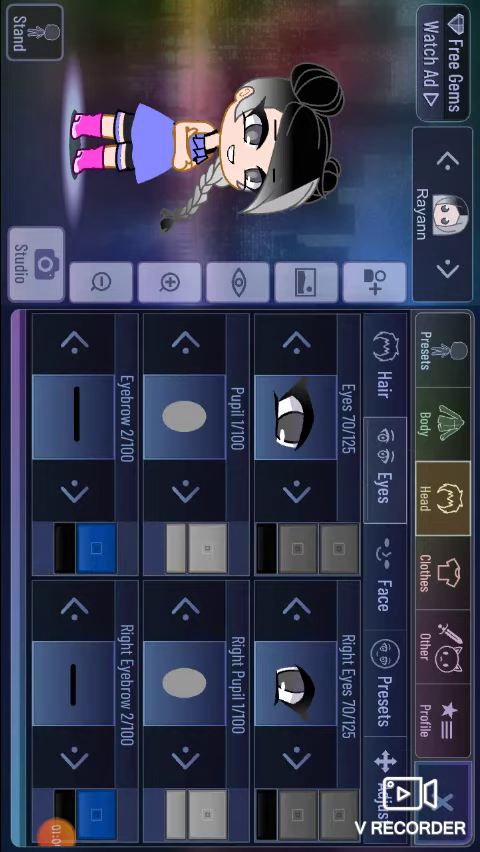
pyautogui.click(335, 558)
pyautogui.click(222, 371)
pyautogui.click(380, 548)
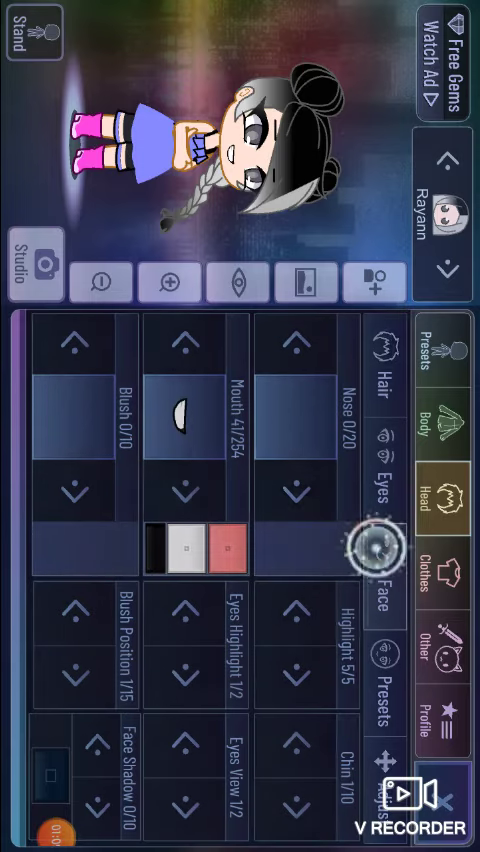
# Glance at the hat list and the upper-body shirt list without changing anything
pyautogui.click(442, 562)
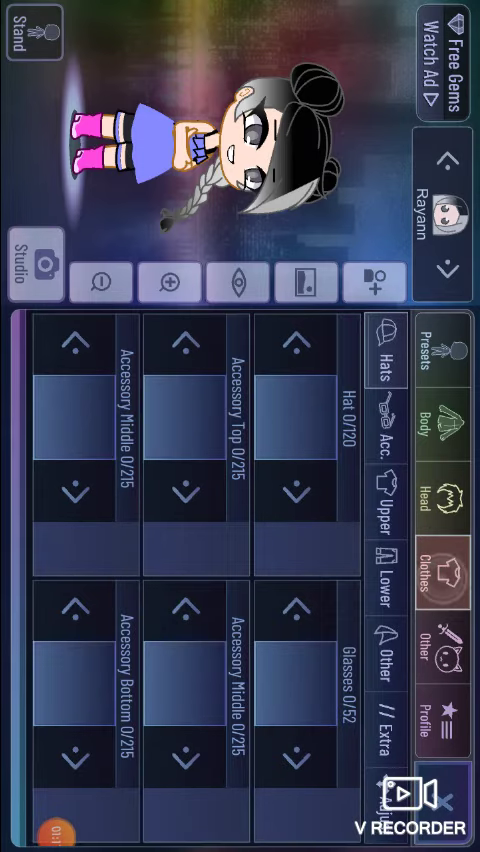
pyautogui.click(310, 425)
pyautogui.click(300, 540)
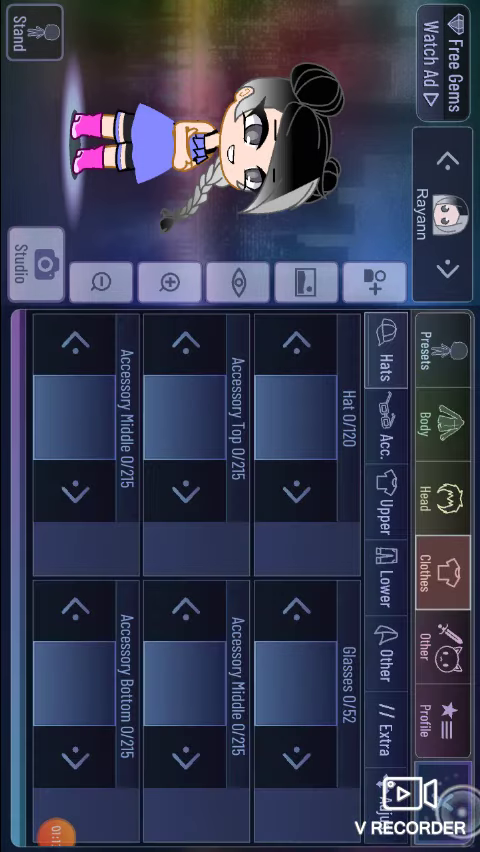
pyautogui.click(380, 533)
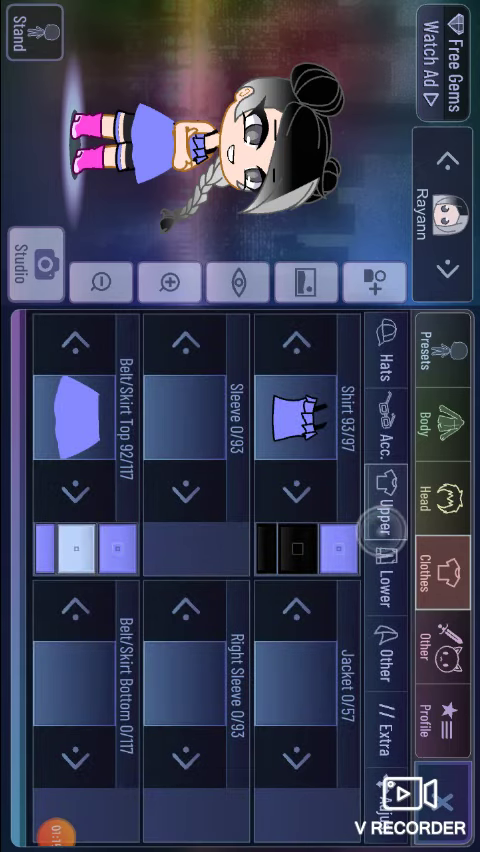
pyautogui.click(305, 425)
pyautogui.click(305, 545)
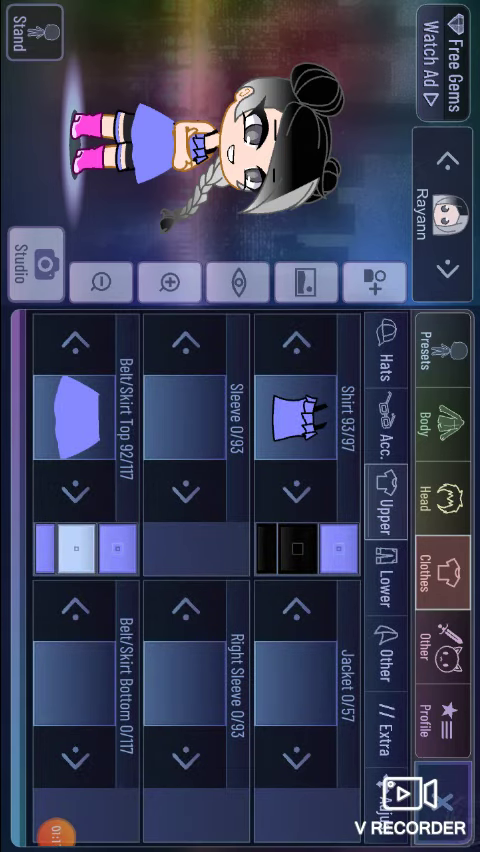
# Review the colour palettes of the lavender shirt and the belt/skirt top
pyautogui.click(340, 545)
pyautogui.click(450, 700)
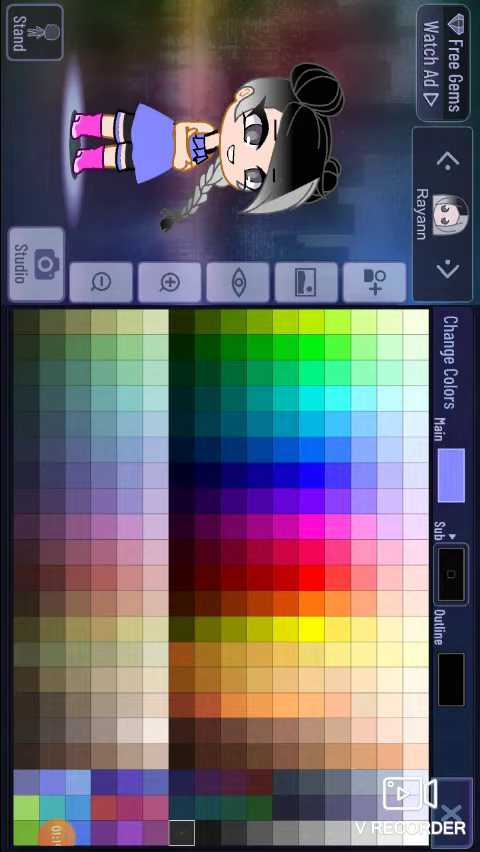
pyautogui.click(452, 810)
pyautogui.click(298, 548)
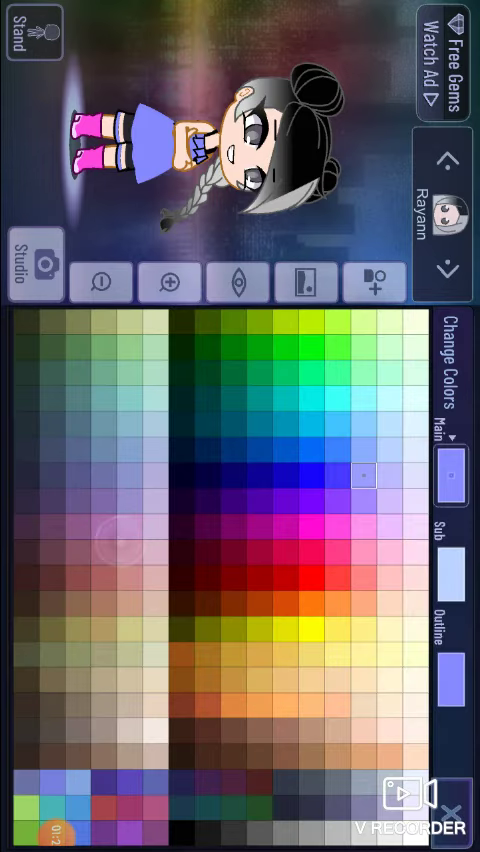
pyautogui.click(452, 590)
pyautogui.click(452, 810)
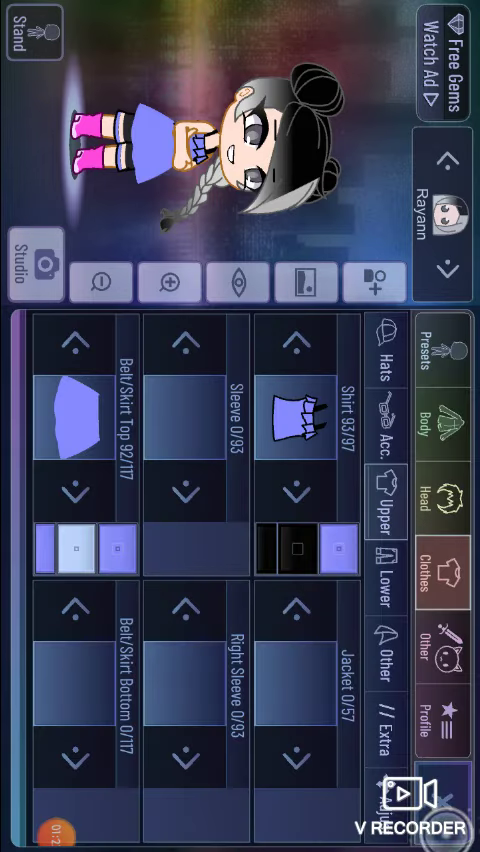
# Check the colours of the lower-body pants and the pink shoes
pyautogui.click(380, 575)
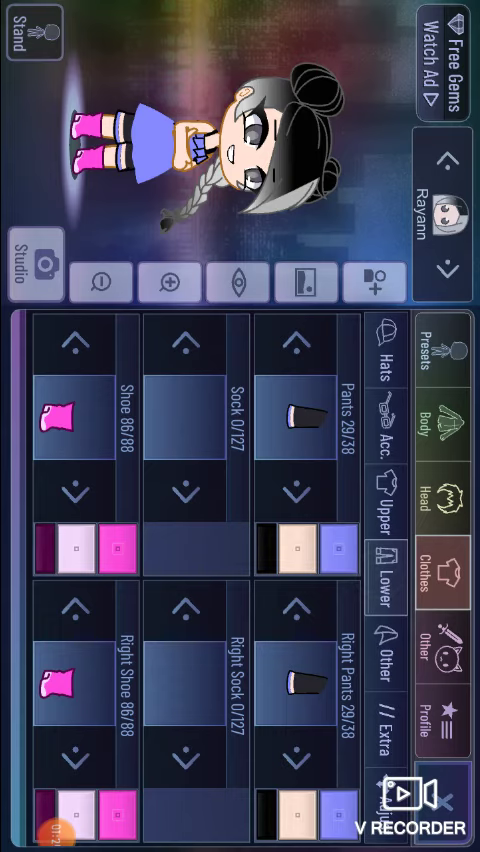
pyautogui.click(340, 548)
pyautogui.click(452, 570)
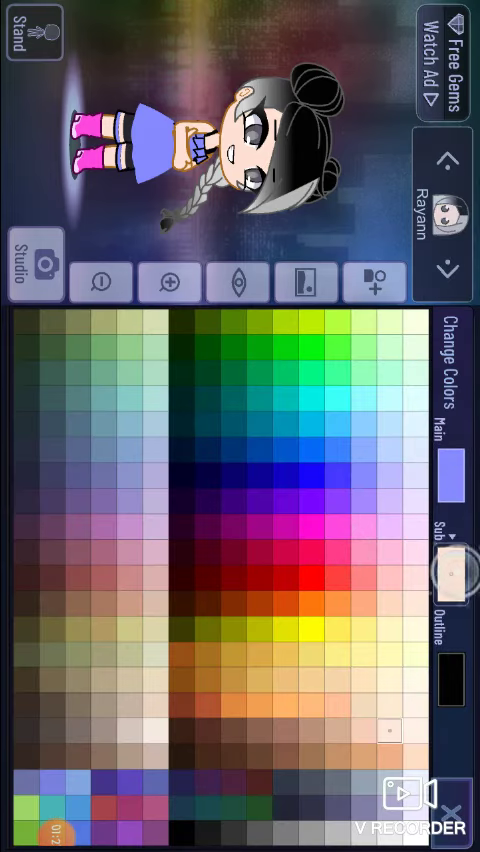
pyautogui.click(452, 810)
pyautogui.click(115, 535)
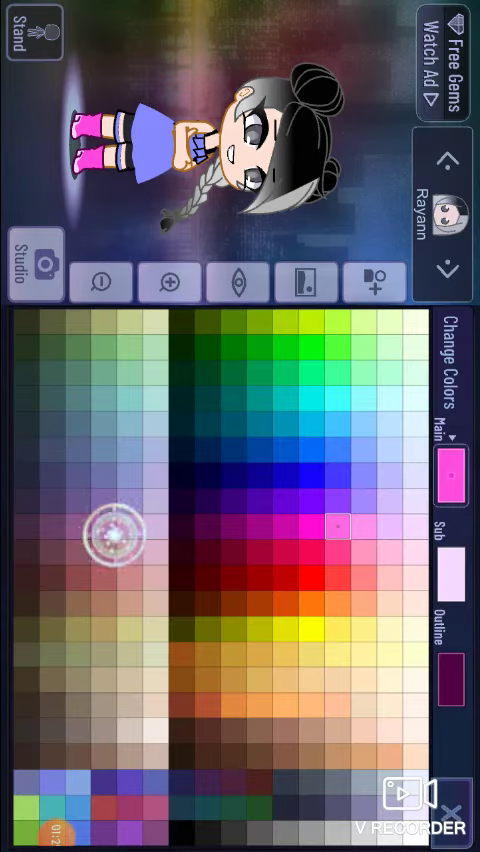
pyautogui.click(452, 812)
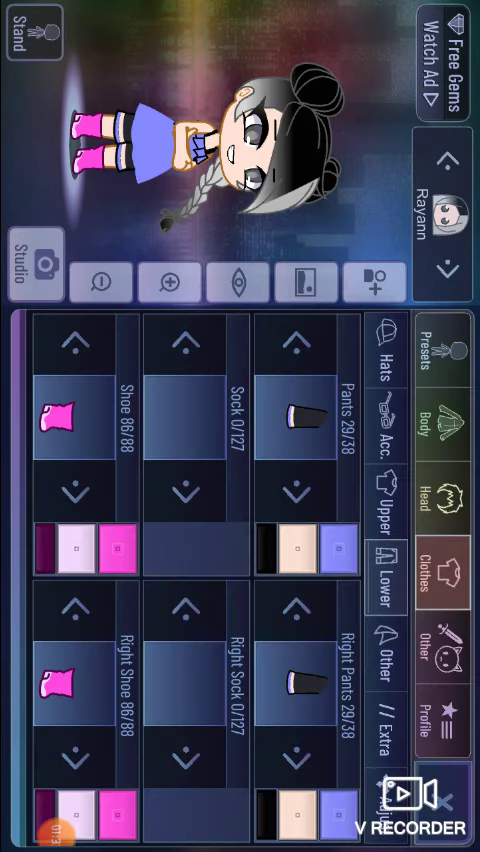
# Go through Other clothing to the Other tab's body-part Hide toggles
pyautogui.click(385, 655)
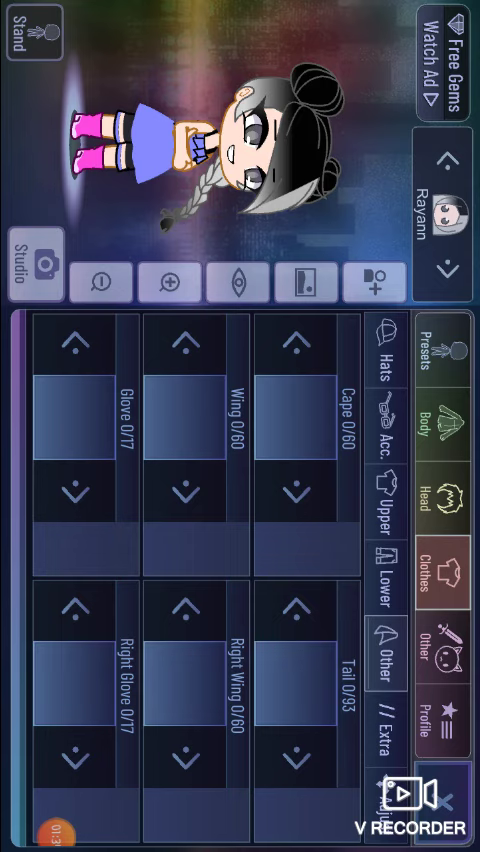
pyautogui.click(442, 655)
pyautogui.click(383, 540)
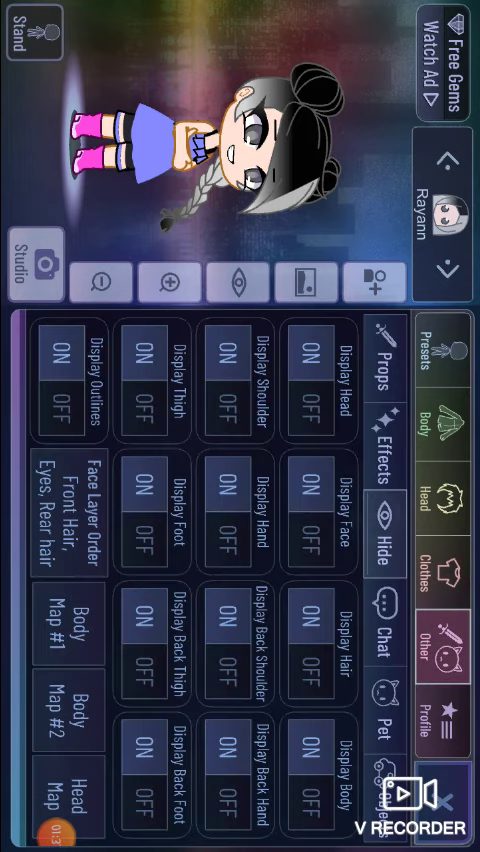